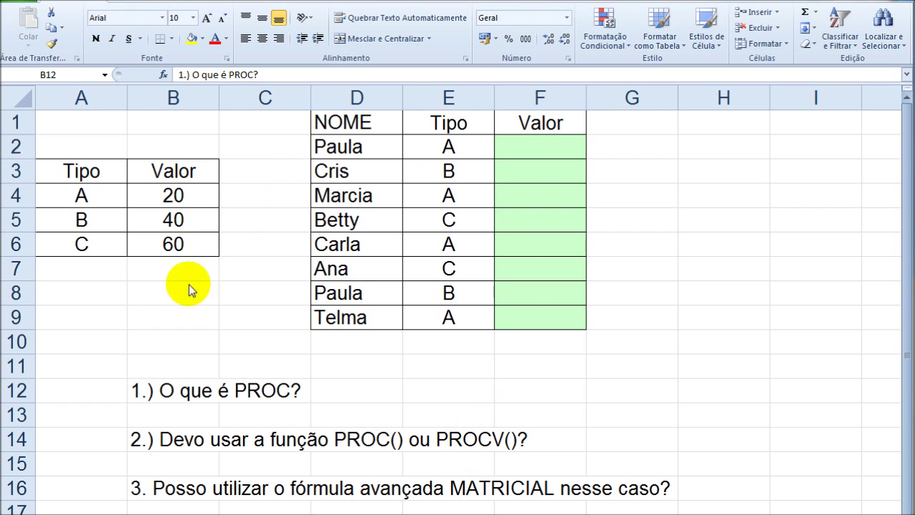
Step: Enter =PROC(E2;$A$4:$A$6;$B$4:$B$6) in F2 to look up the first row's value by type
click(522, 146)
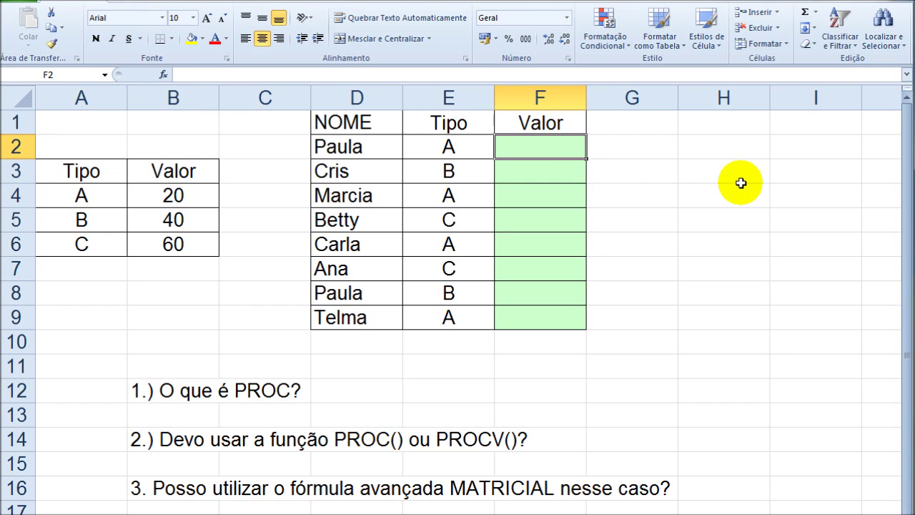
text(=proc)
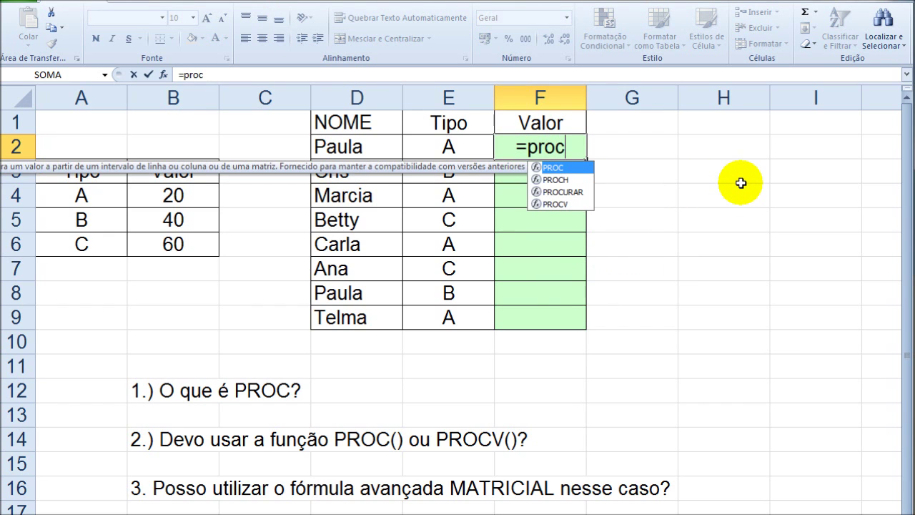
text(()
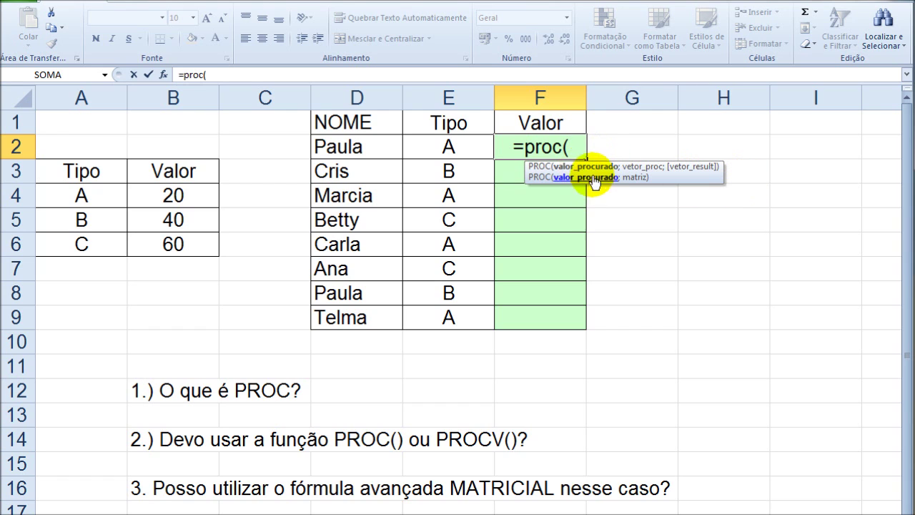
click(448, 147)
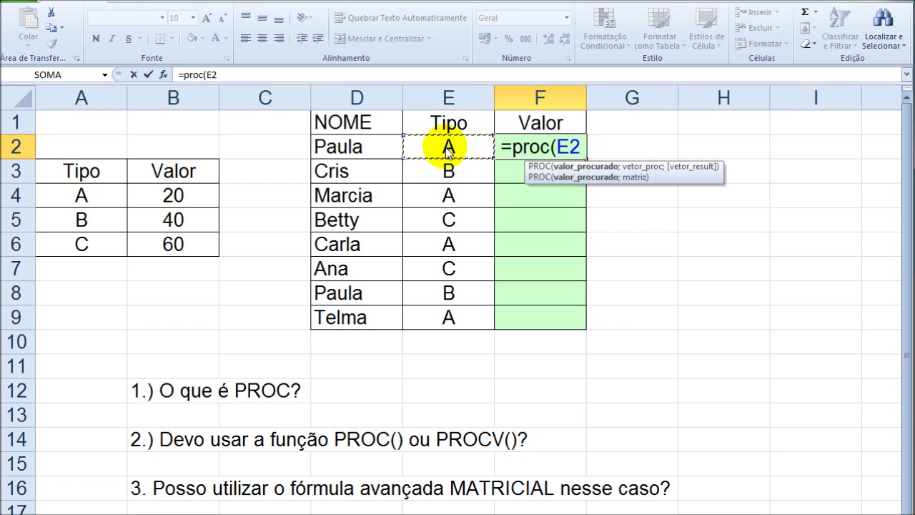
text(;)
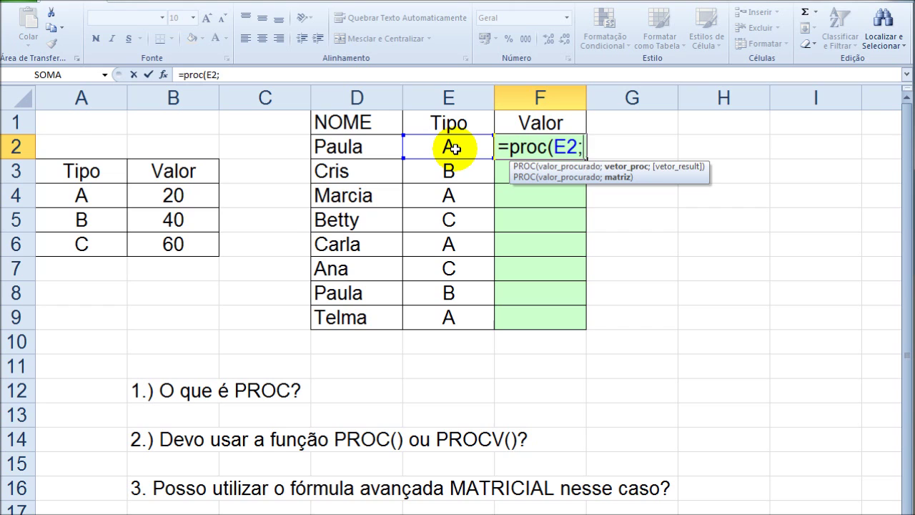
drag(90, 194, 81, 243)
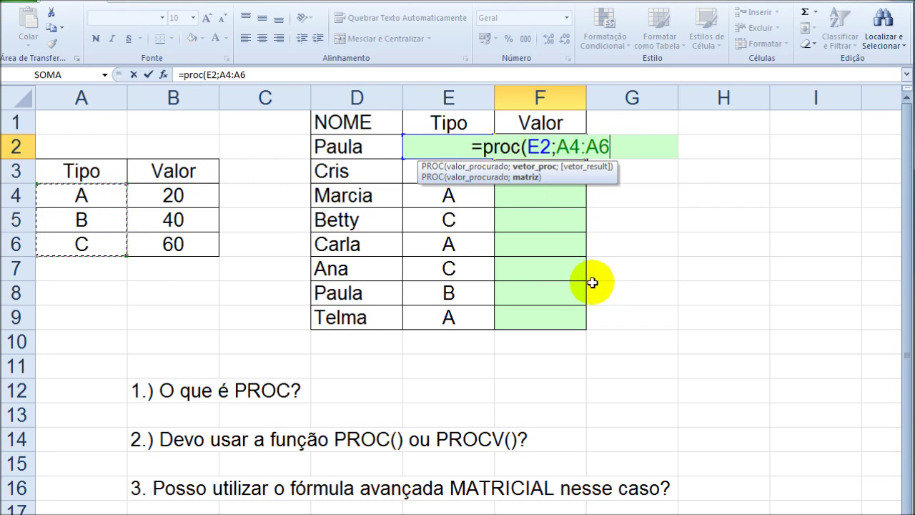
key(F4)
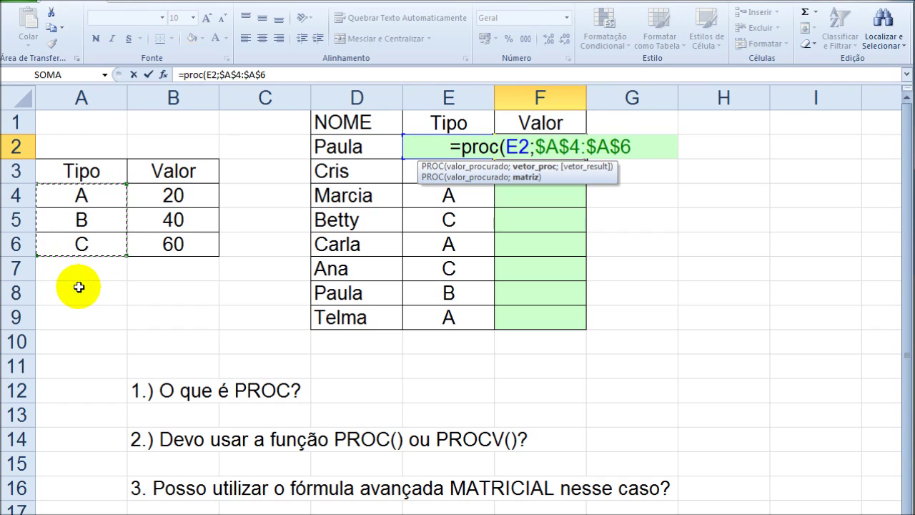
text(;)
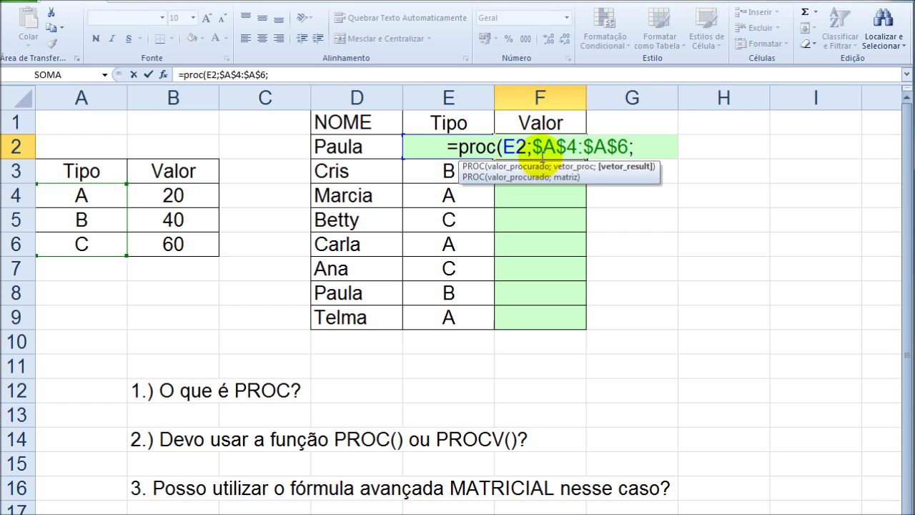
drag(177, 195, 175, 244)
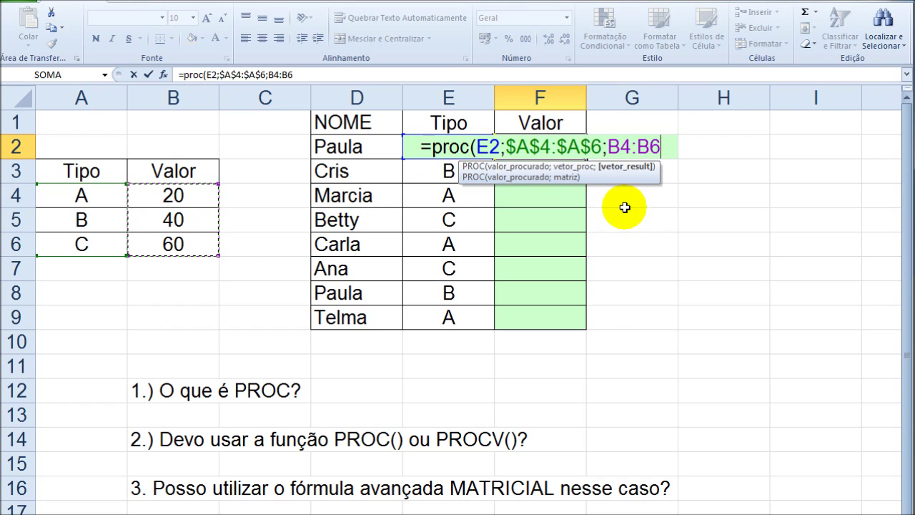
key(F4)
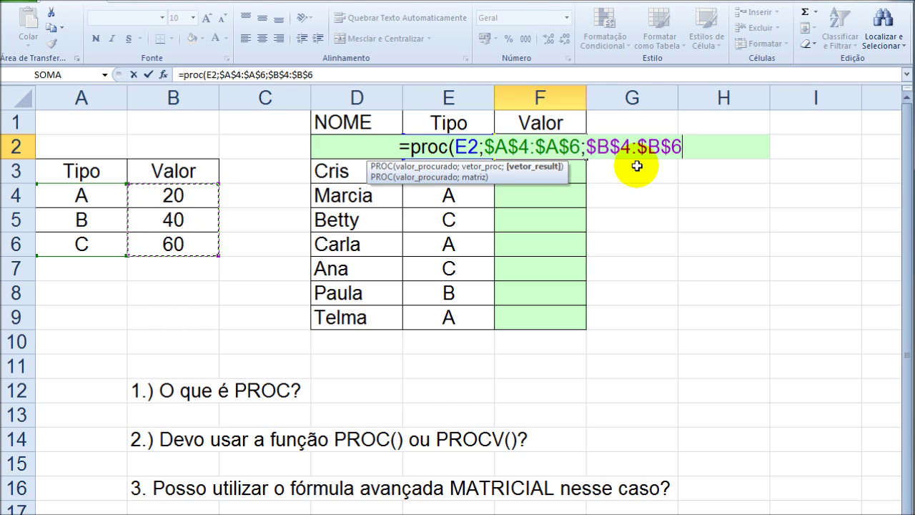
key(ctrl+Return)
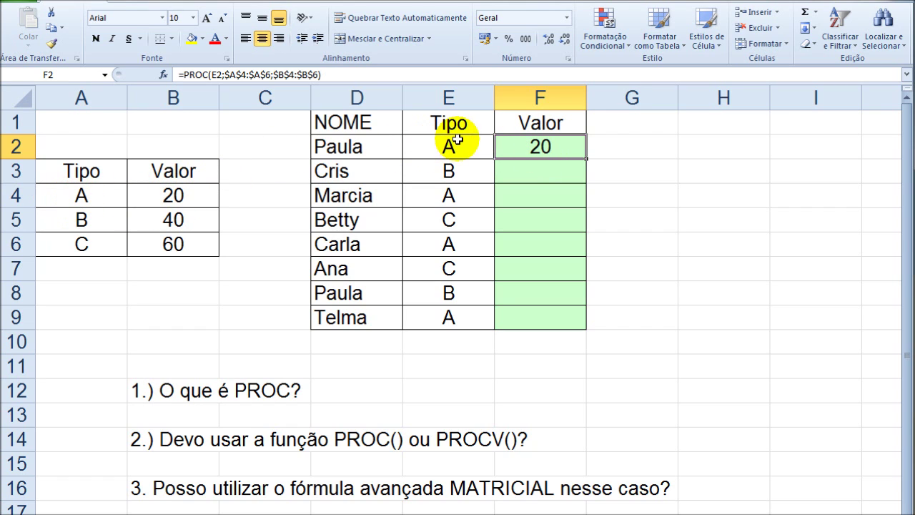
Step: Test the lookup by changing the type in E2 to b and to C, and undo both changes
click(446, 145)
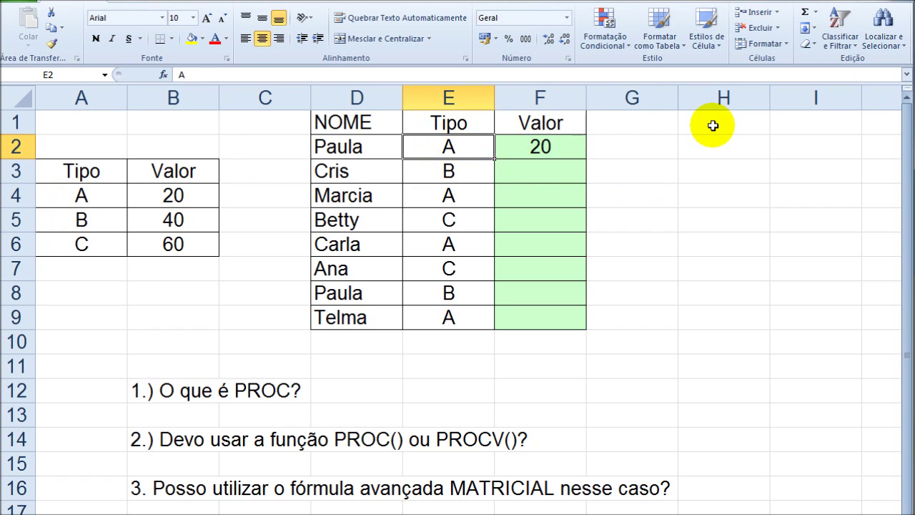
text(b)
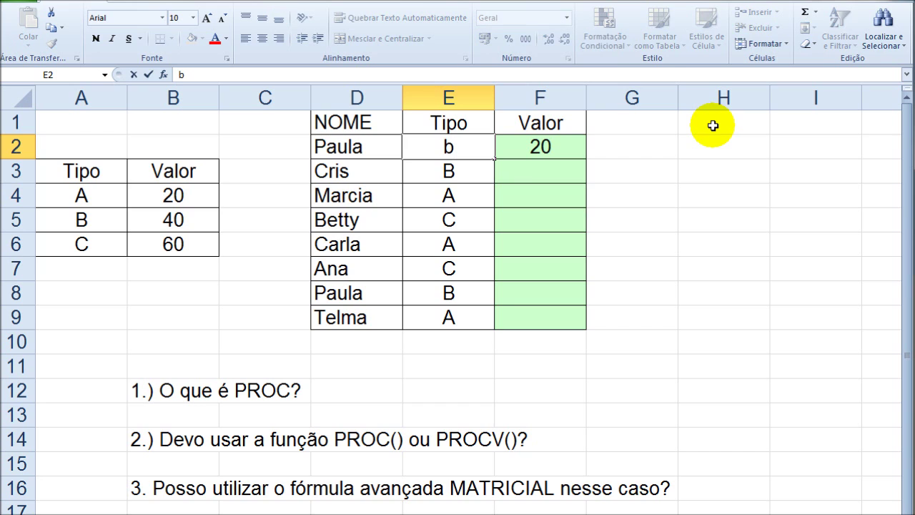
key(Return)
key(Up)
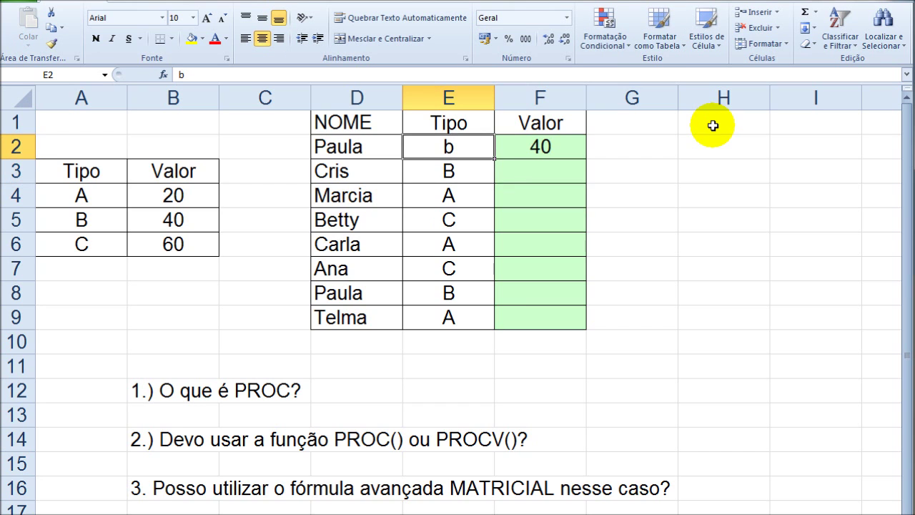
text(C)
key(Return)
key(Up)
key(ctrl+z)
key(ctrl+z)
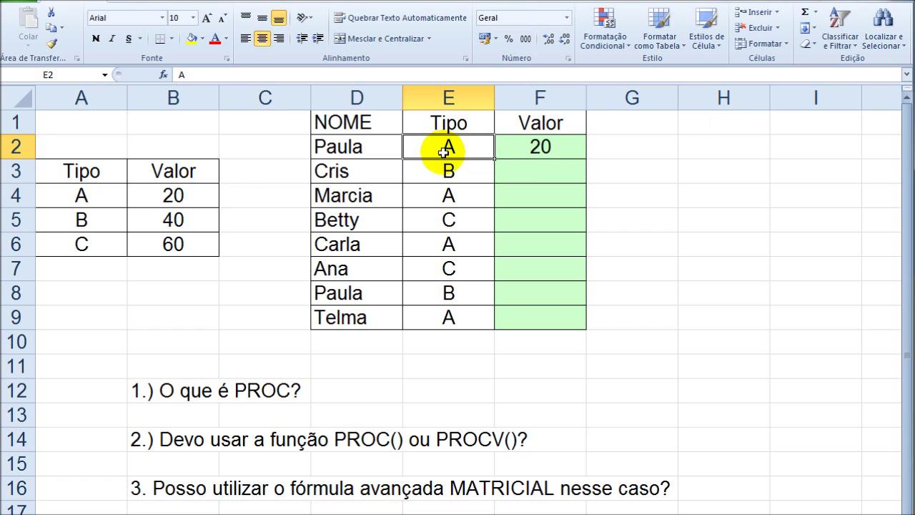
Step: Fill the PROC formula from F2 down through F9
click(525, 146)
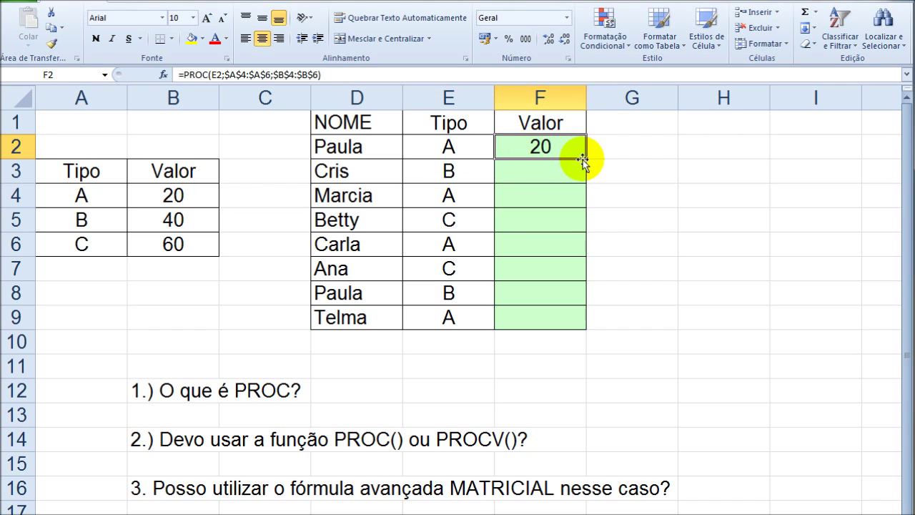
double_click(586, 159)
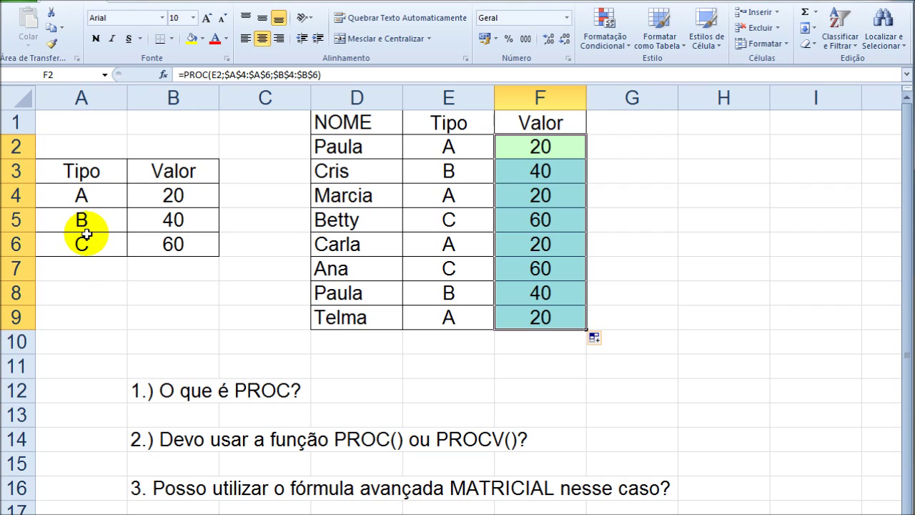
Step: Reorder the lookup types in A4:A6 to B, C, A and inspect the formula in F2
click(86, 194)
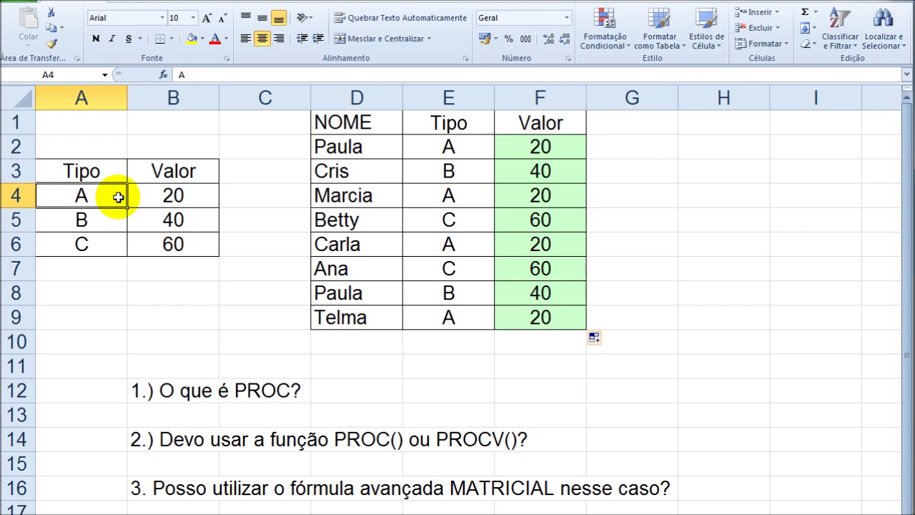
key(shift+Down)
key(shift+Down)
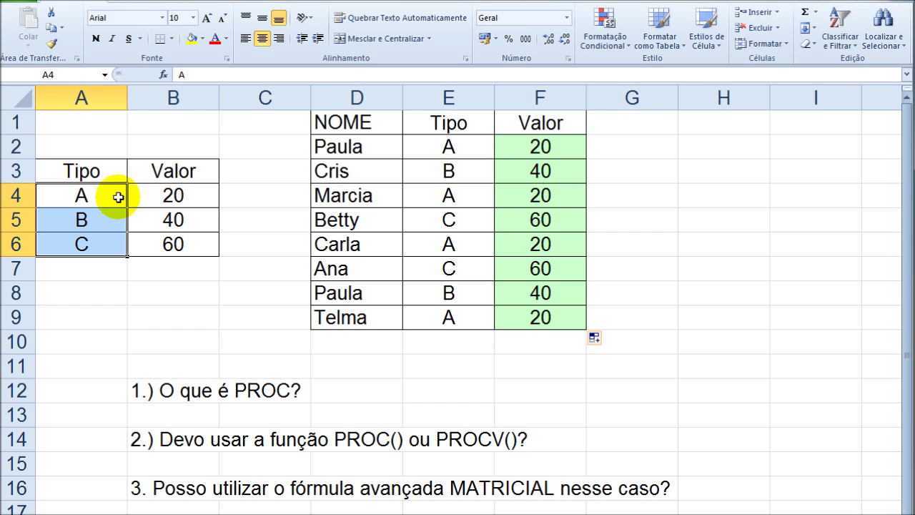
text(B)
key(Down)
text(C)
key(Down)
text(A)
key(Down)
key(Up)
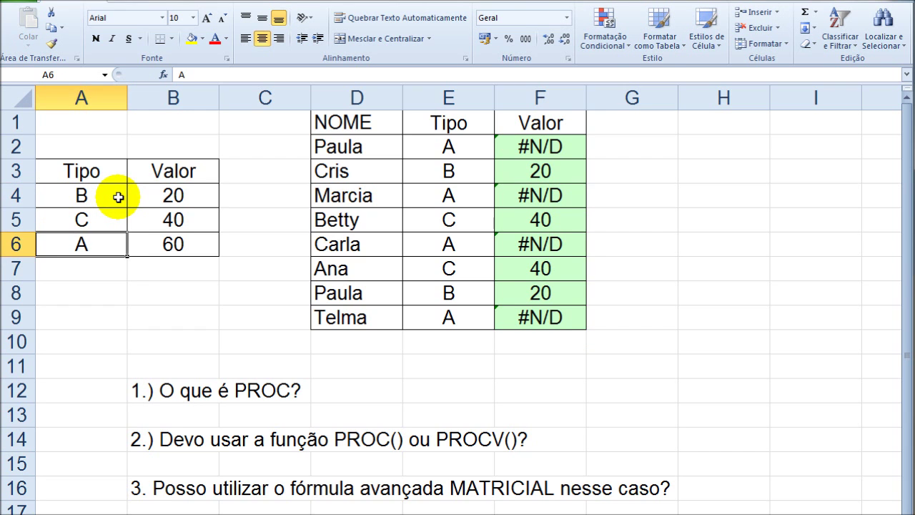
click(527, 147)
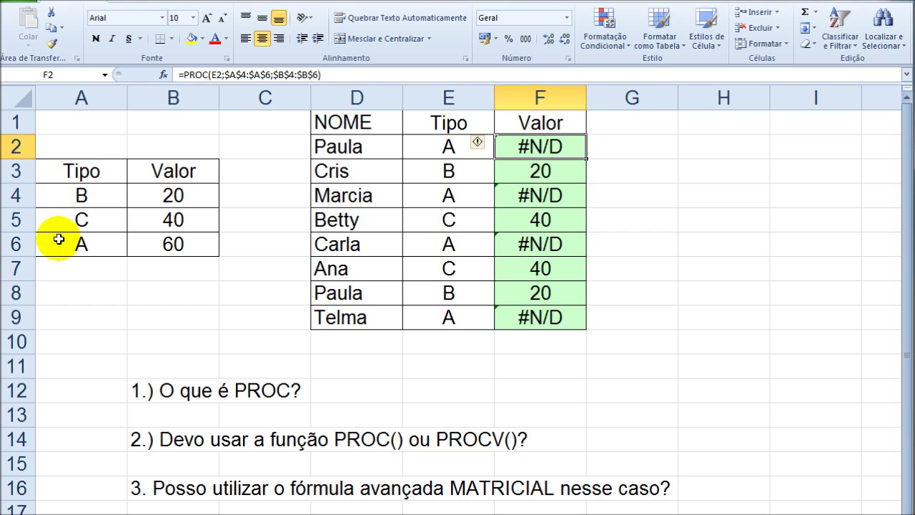
Step: Put the lookup types in A4:A6 back in ascending order as A, B, C
click(89, 195)
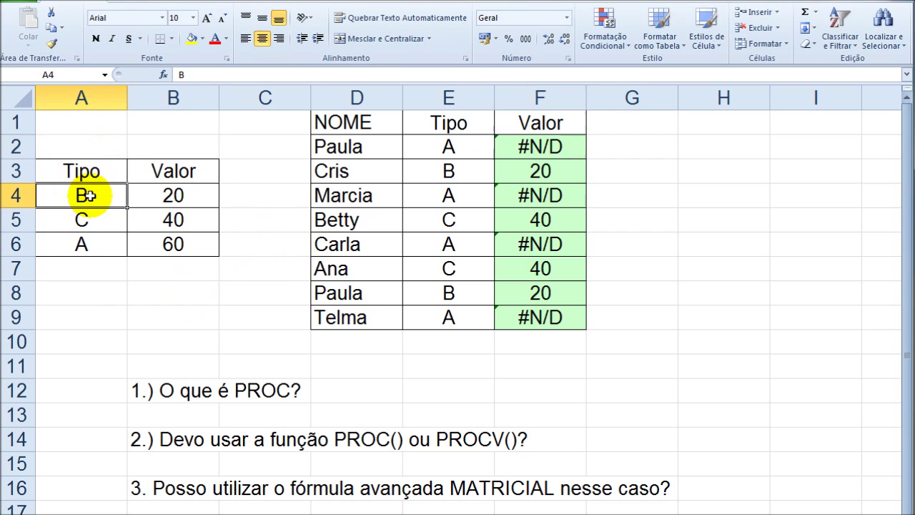
drag(88, 195, 92, 237)
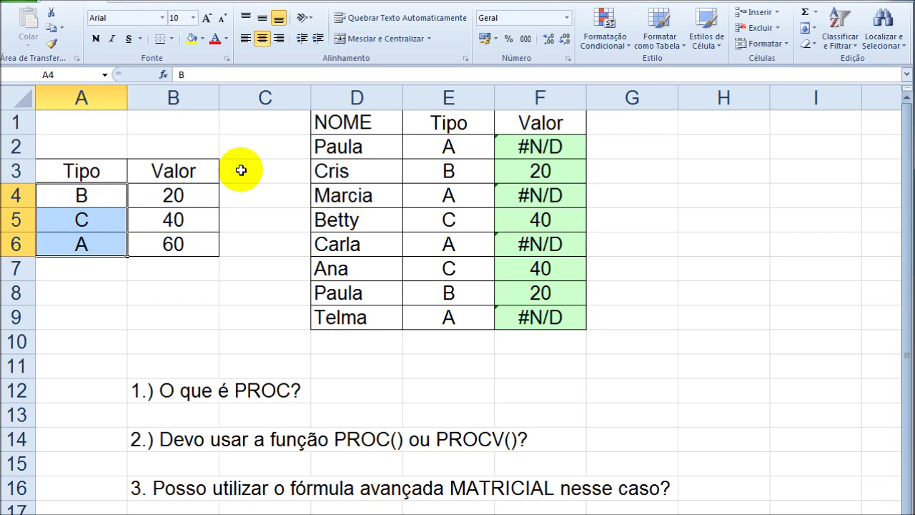
text(A)
key(Return)
text(B)
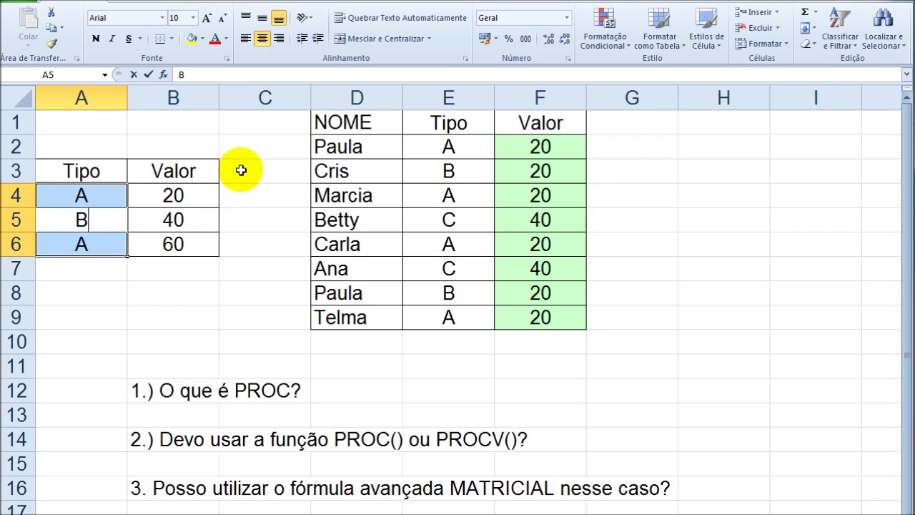
key(Return)
text(C)
key(Return)
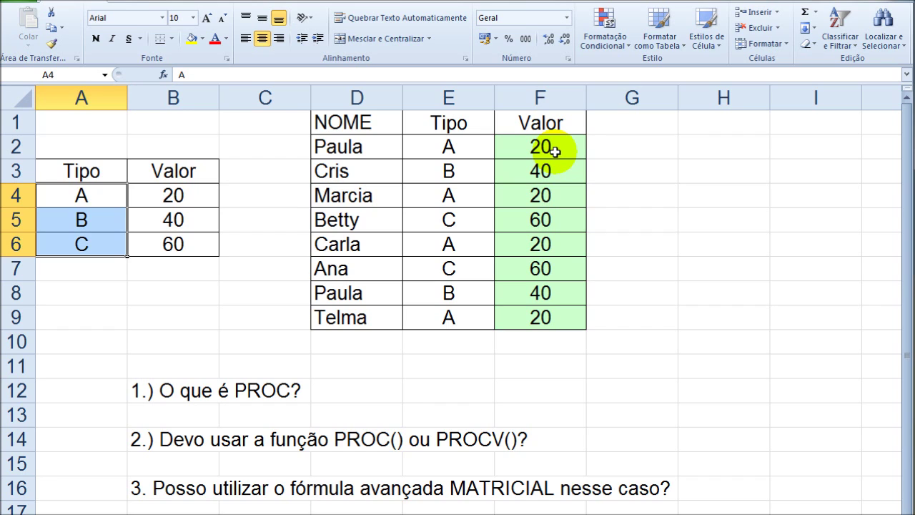
click(69, 198)
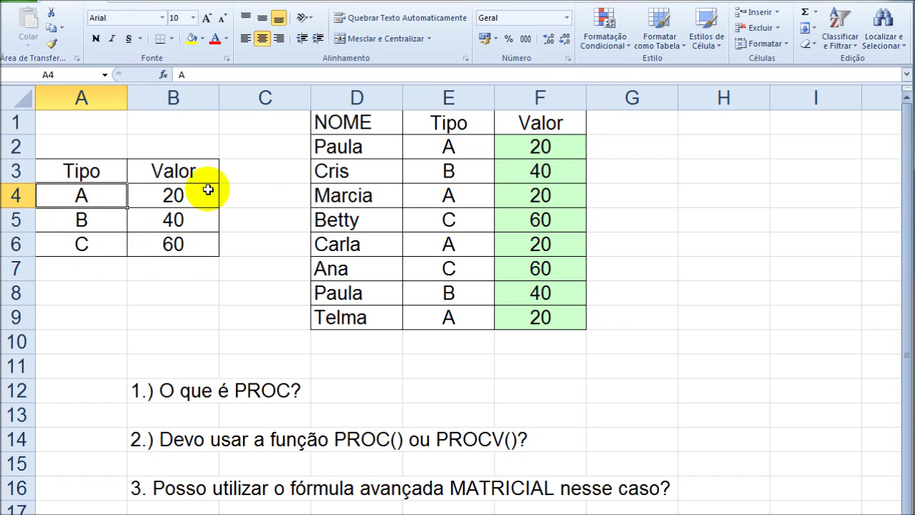
key(Down)
key(Down)
key(Down)
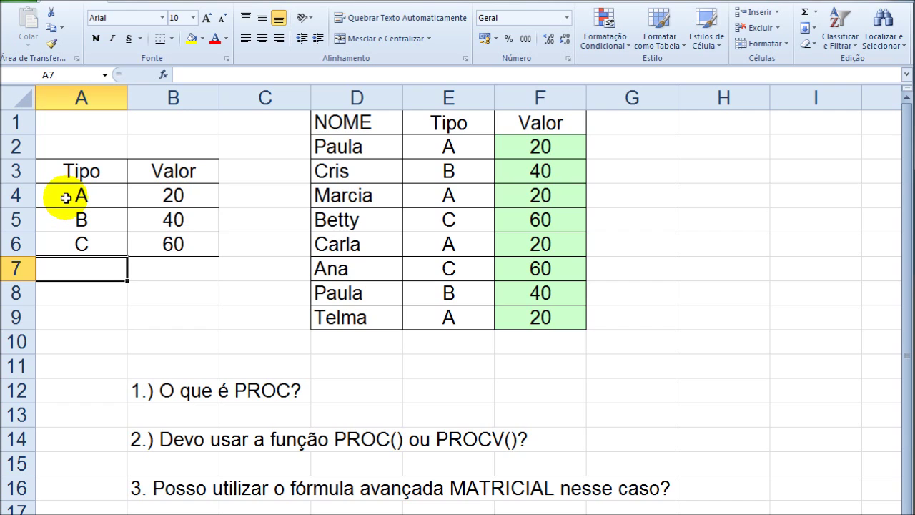
click(73, 293)
click(76, 336)
Step: Enter the sample types F, T, H and D in cells A7 to A10 below the lookup table
click(84, 270)
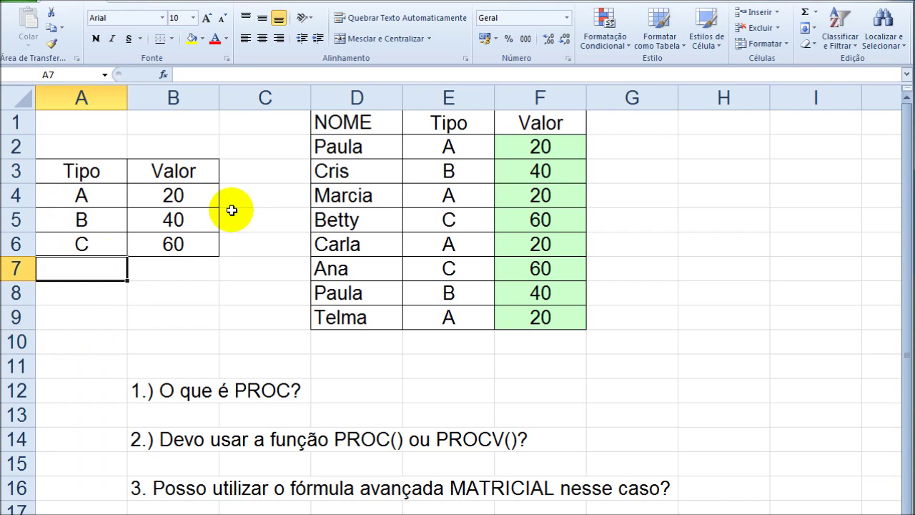
text(f)
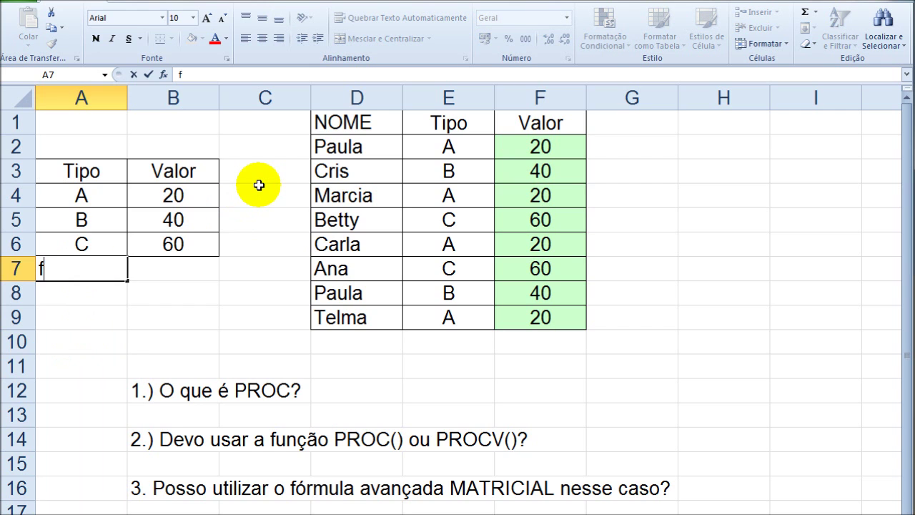
key(Escape)
text(F)
key(Return)
text(T)
key(Return)
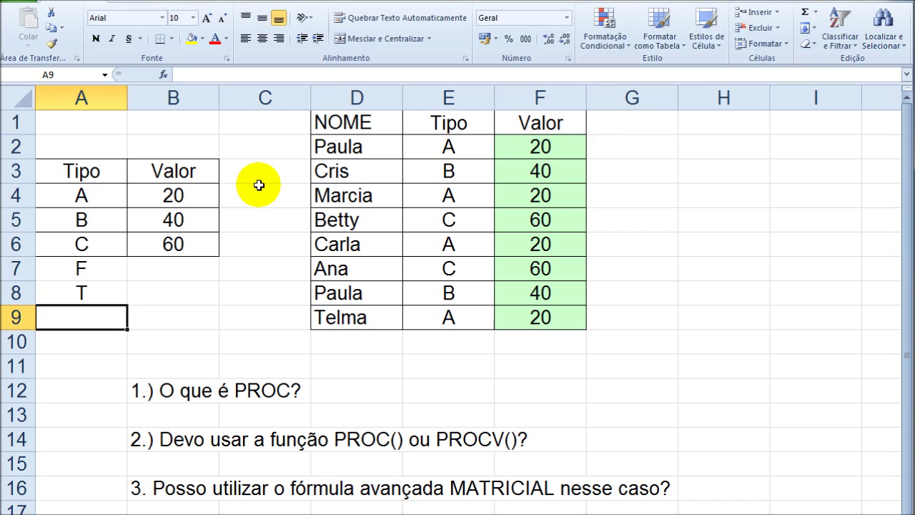
text(H)
key(Return)
text(D)
key(Return)
Step: Clear the sample types from A7:A10 below the lookup table
key(Up)
key(shift+Up)
key(shift+Up)
key(Up)
key(Up)
key(Up)
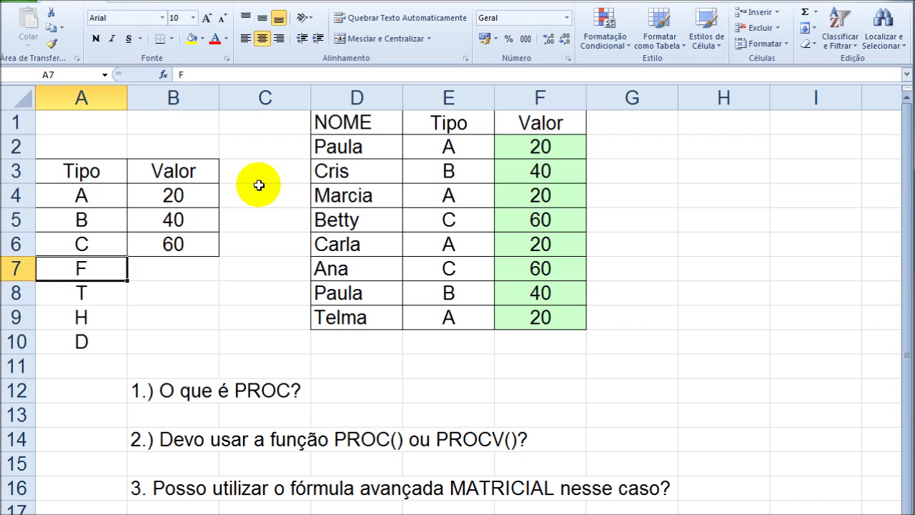
key(shift+Down)
key(shift+Down)
key(shift+Down)
key(Delete)
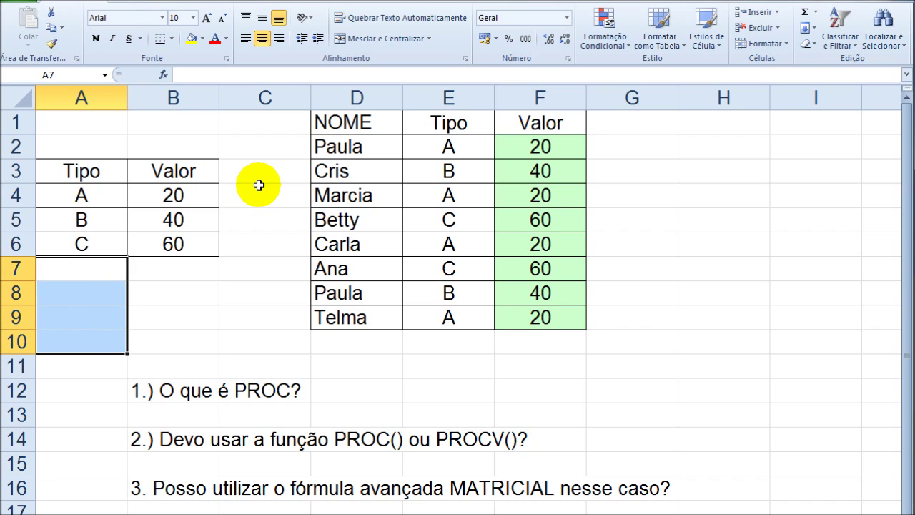
key(Up)
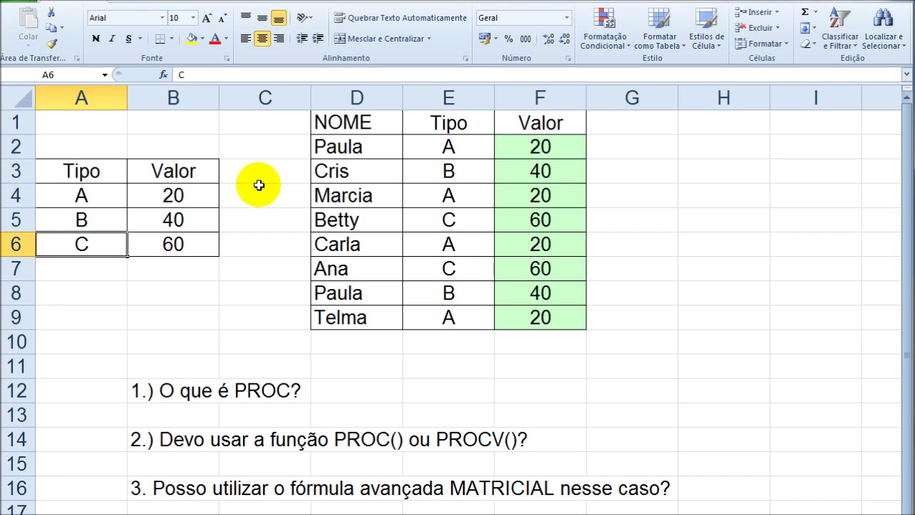
Step: Clear the PROC formulas from the Valor column, F2:F9
drag(521, 148, 529, 316)
key(Delete)
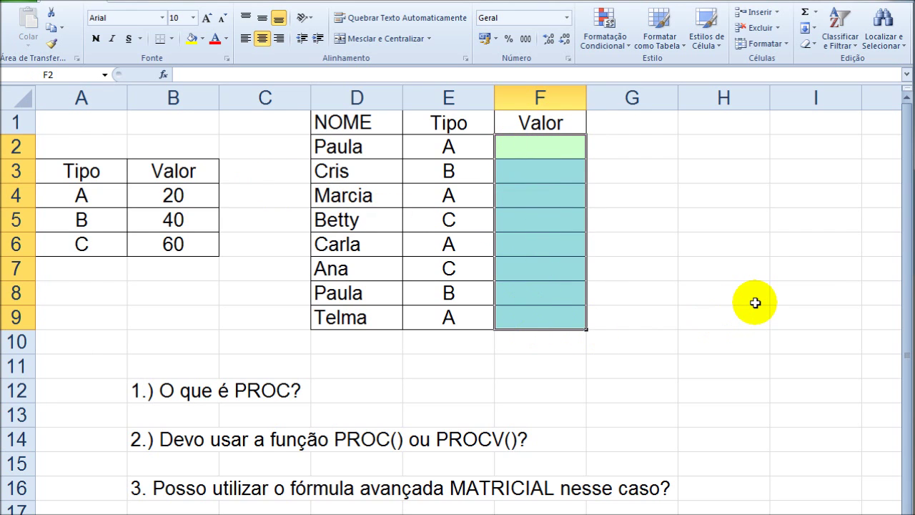
click(730, 303)
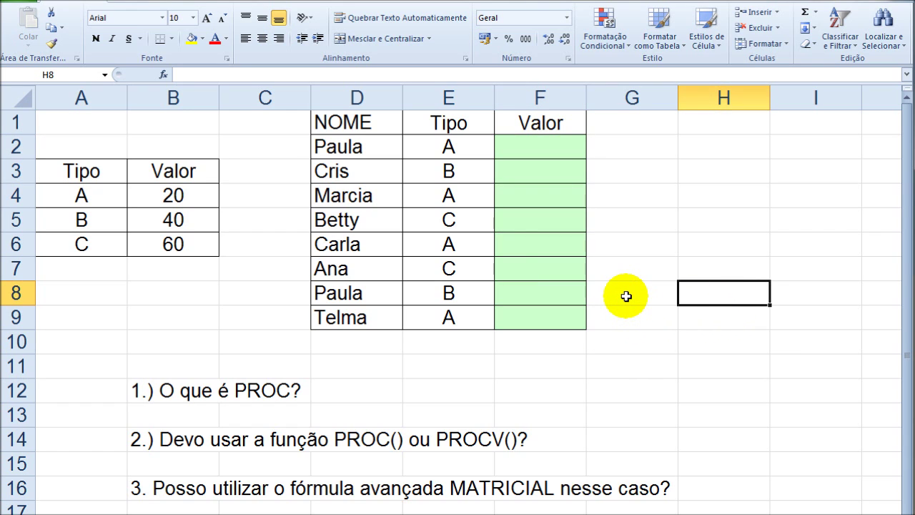
Step: Enter a PROCV formula in F2 that looks up E2 in $A$4:$B$6, returning column 2 with exact match 0
click(532, 151)
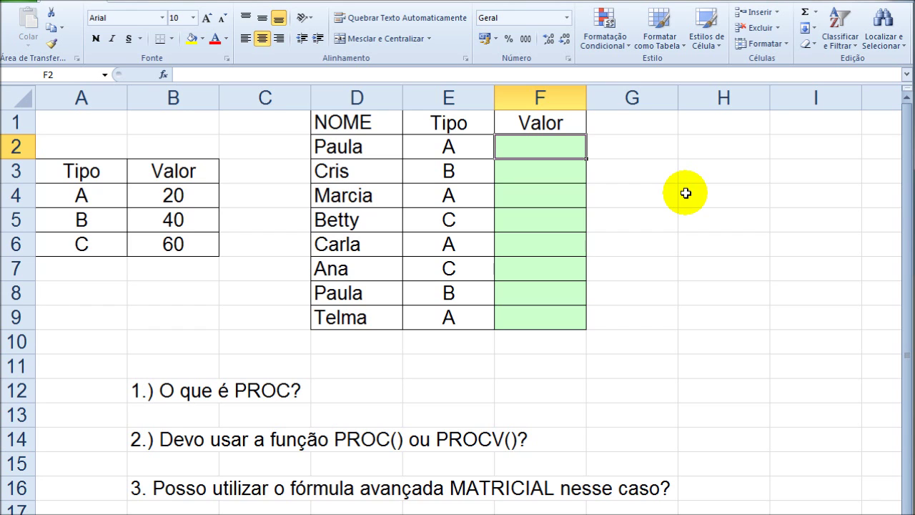
text(=)
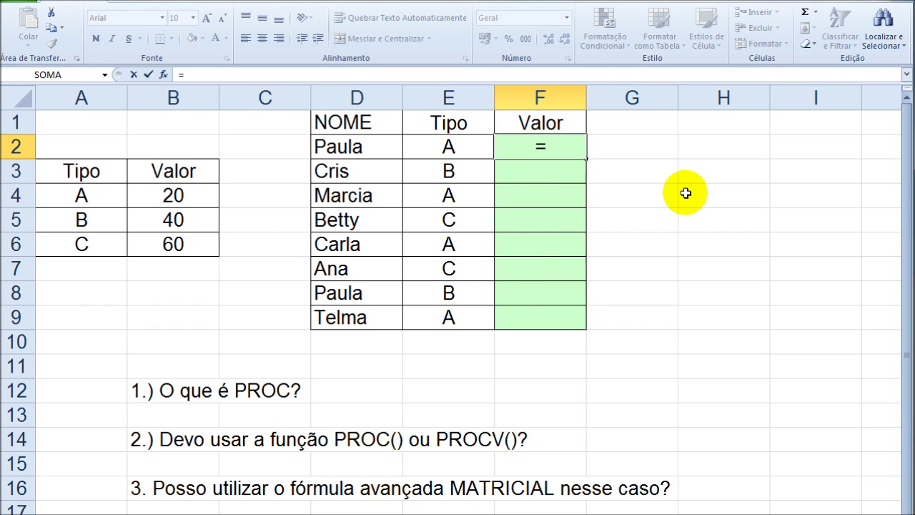
text(PROCV()
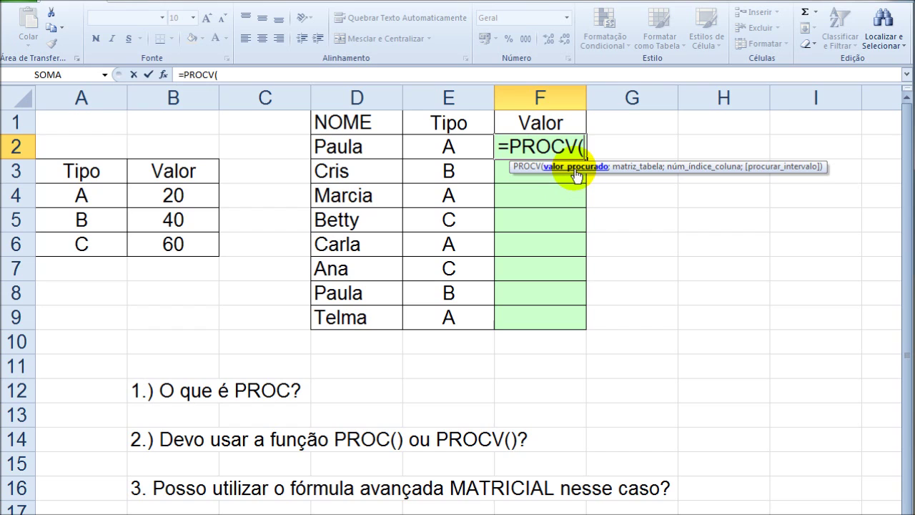
click(447, 146)
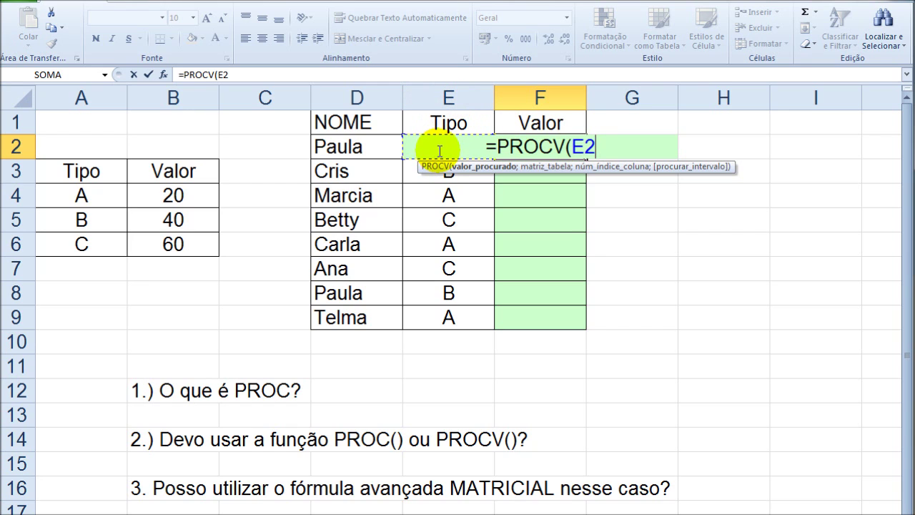
text(;)
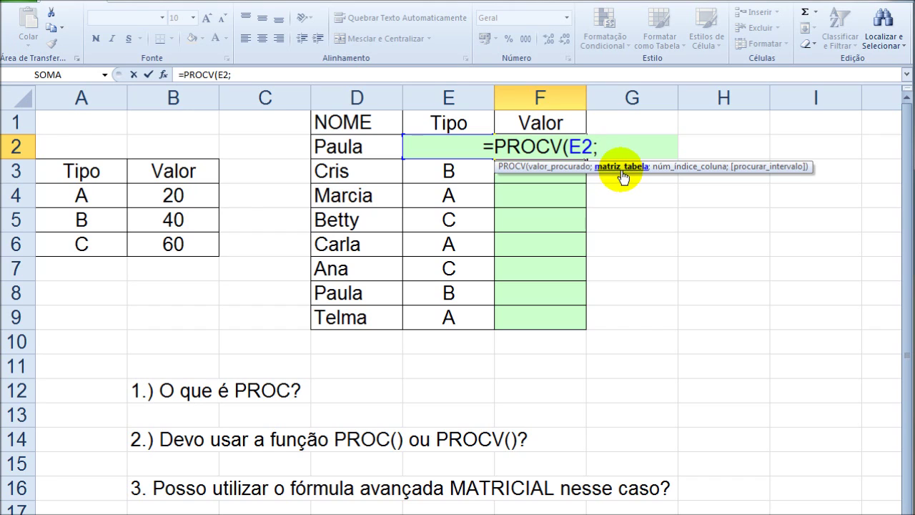
drag(89, 192, 172, 236)
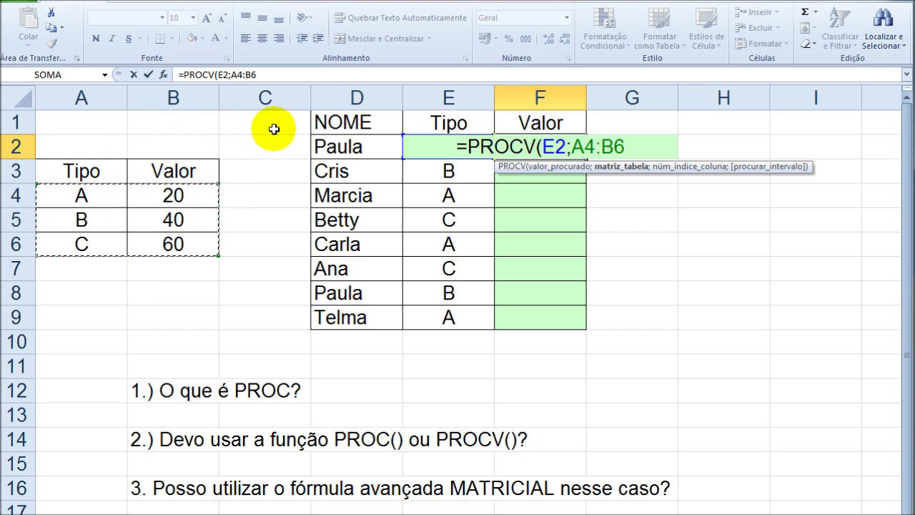
key(F4)
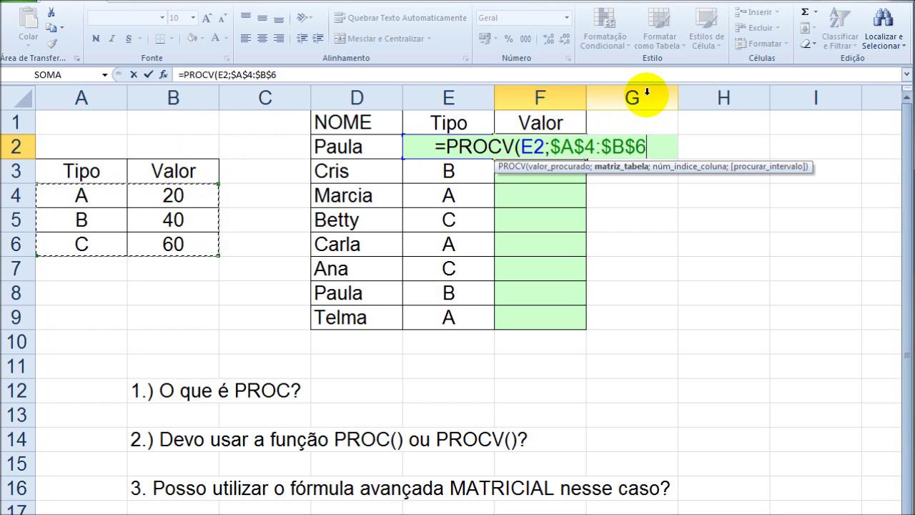
text(;)
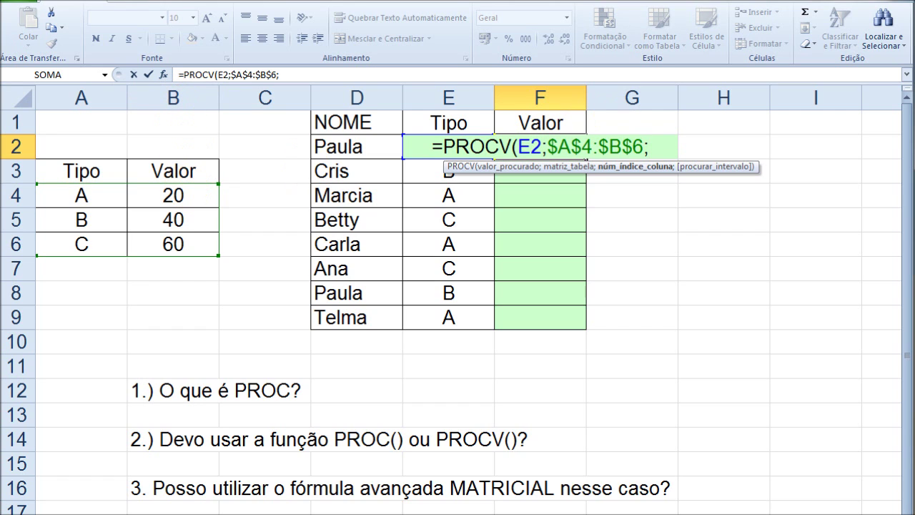
text(2)
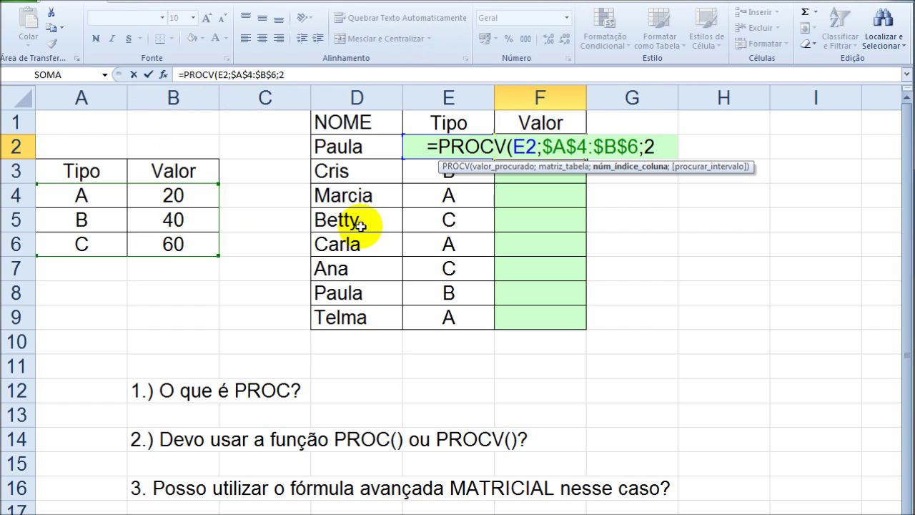
text(;)
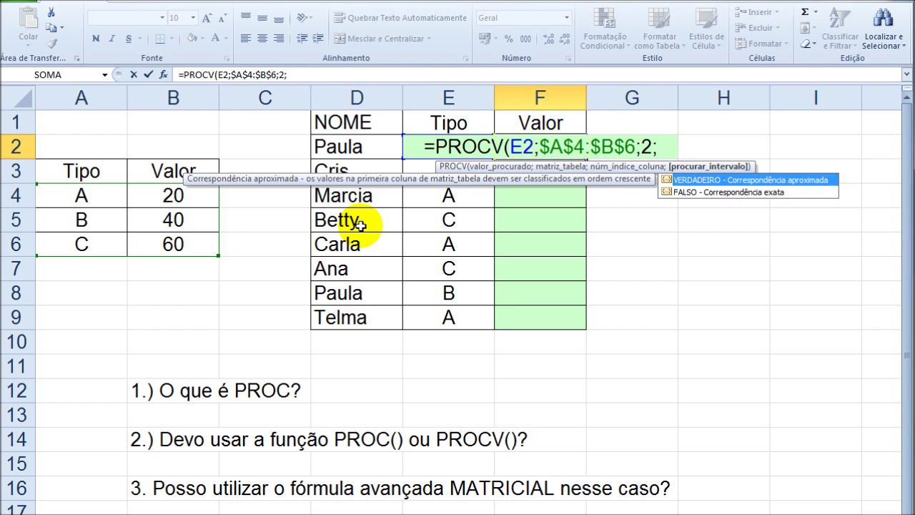
text(0)
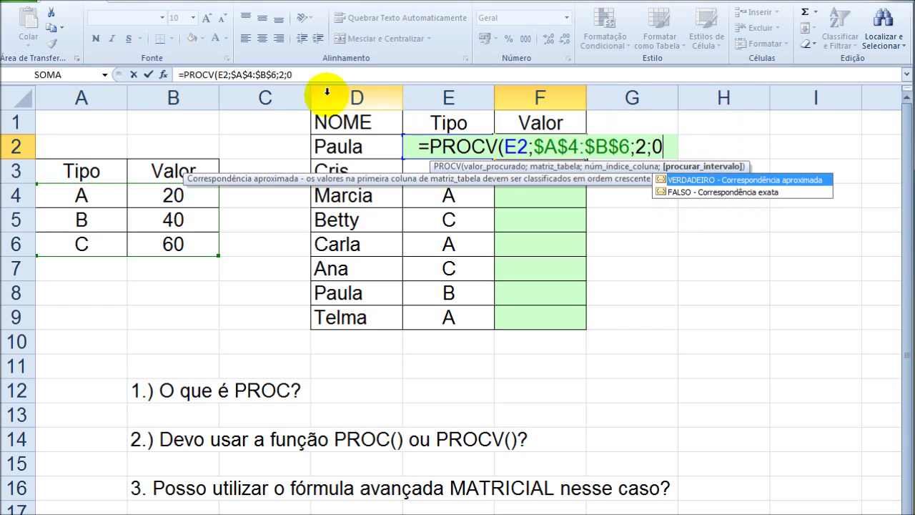
Step: Examine each PROCV argument of the F2 formula and its description in the function arguments dialog
click(164, 74)
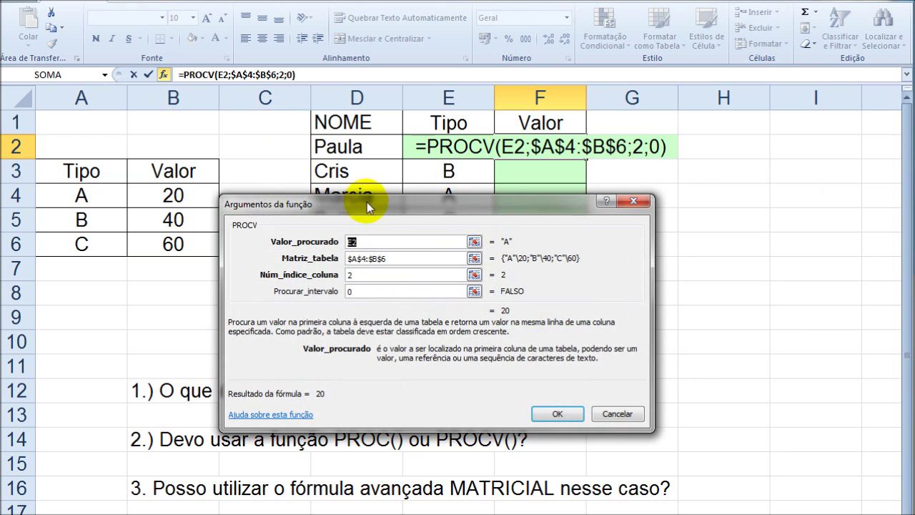
drag(368, 202, 444, 190)
click(439, 215)
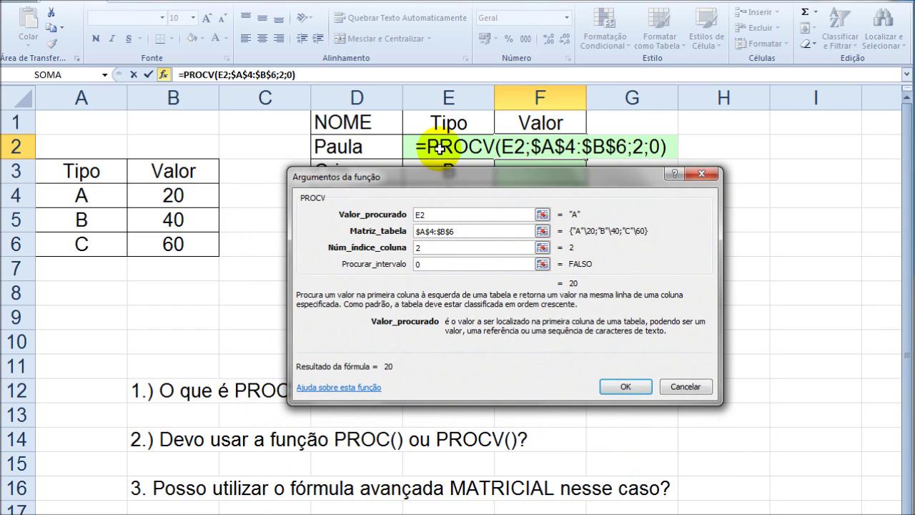
click(466, 231)
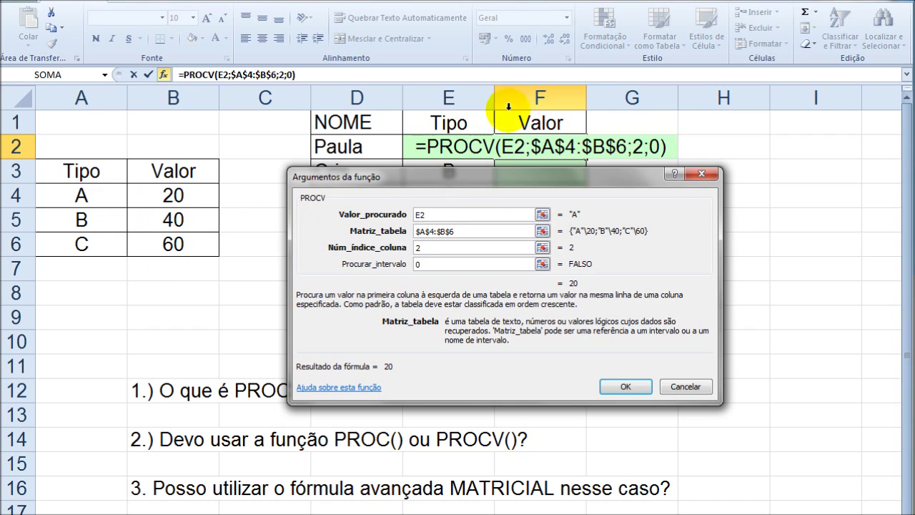
click(438, 247)
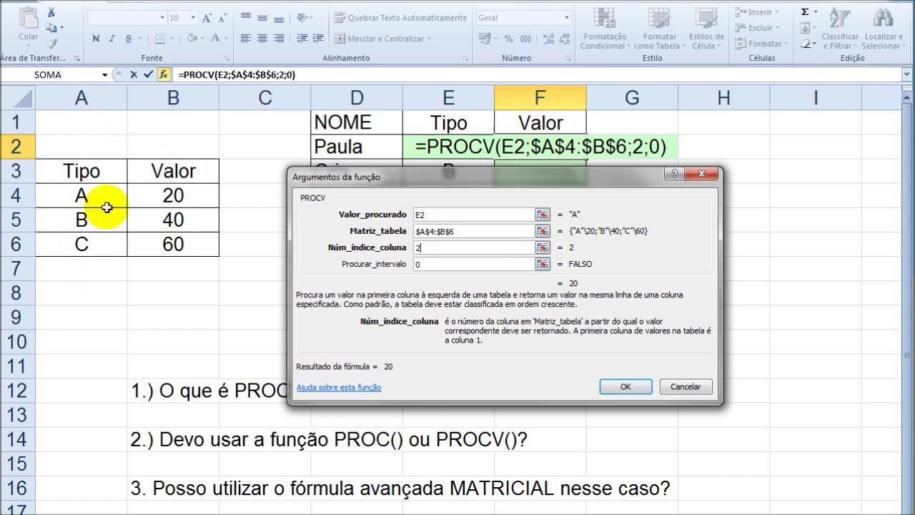
click(426, 262)
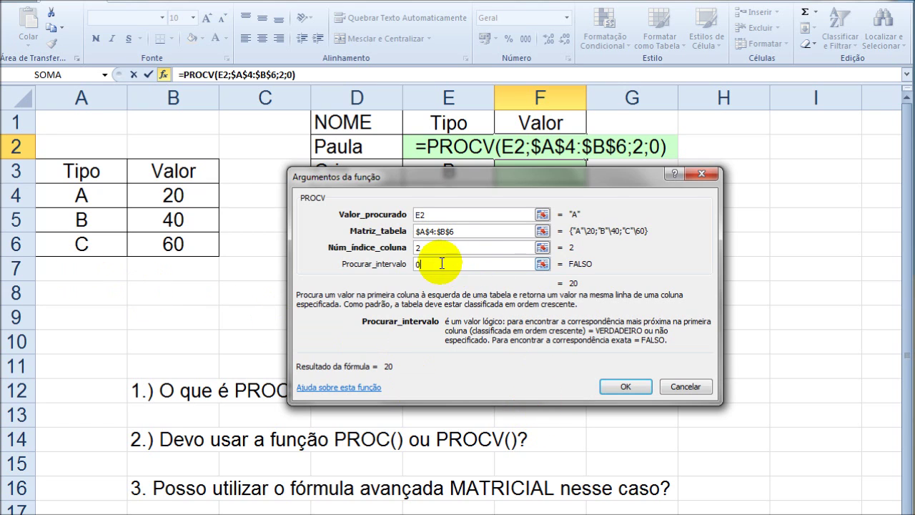
Step: Accept the PROCV formula in F2 and fill it down the Valor column to F9
click(638, 386)
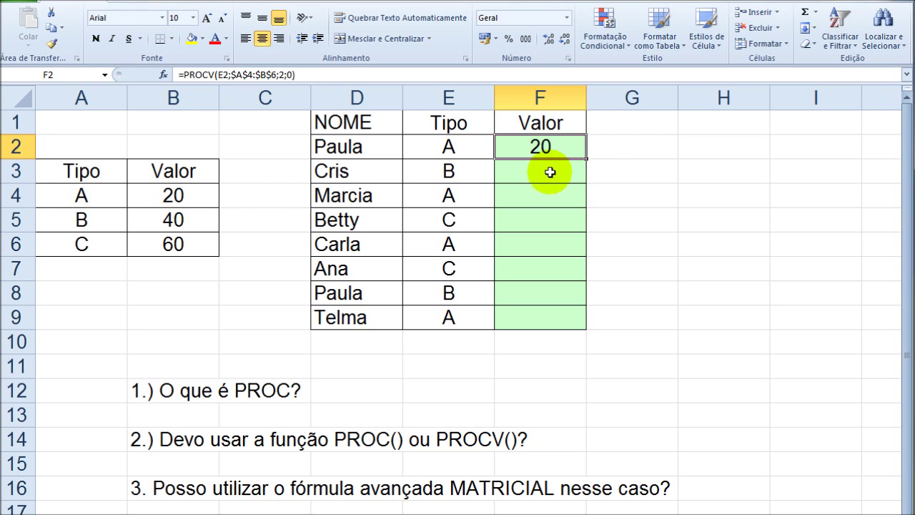
double_click(586, 159)
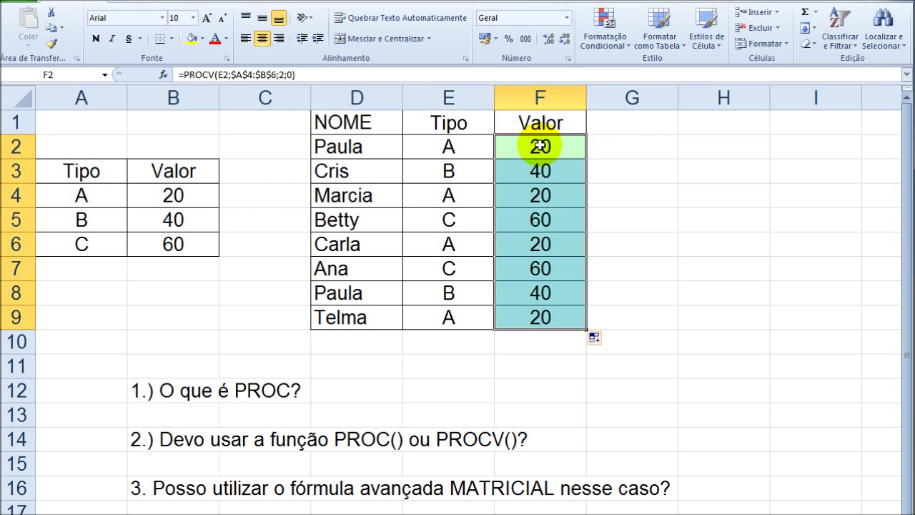
Step: Check the PROCV formulas cell by cell along the Valor column, F2:F9
click(532, 266)
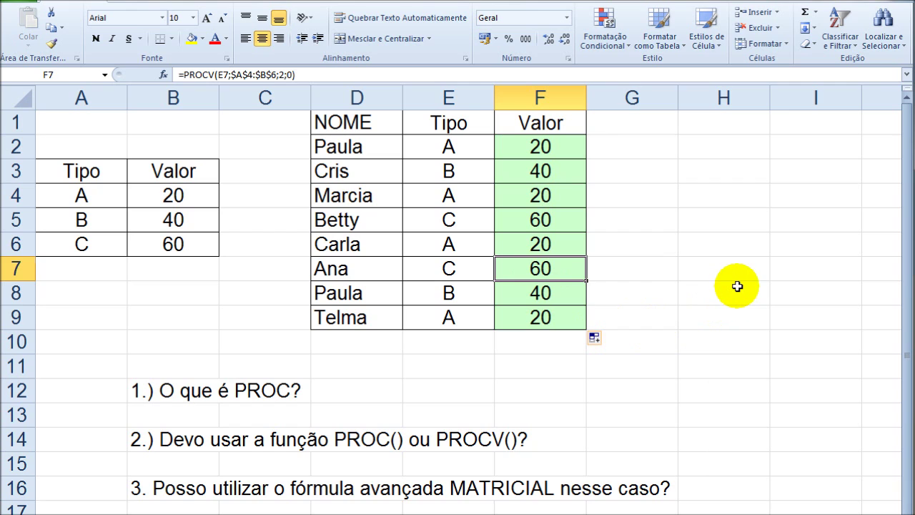
key(Down)
key(Down)
key(Up)
key(Up)
key(Up)
key(Up)
key(Up)
key(Up)
key(Down)
key(Down)
key(Down)
key(Down)
key(Down)
key(Down)
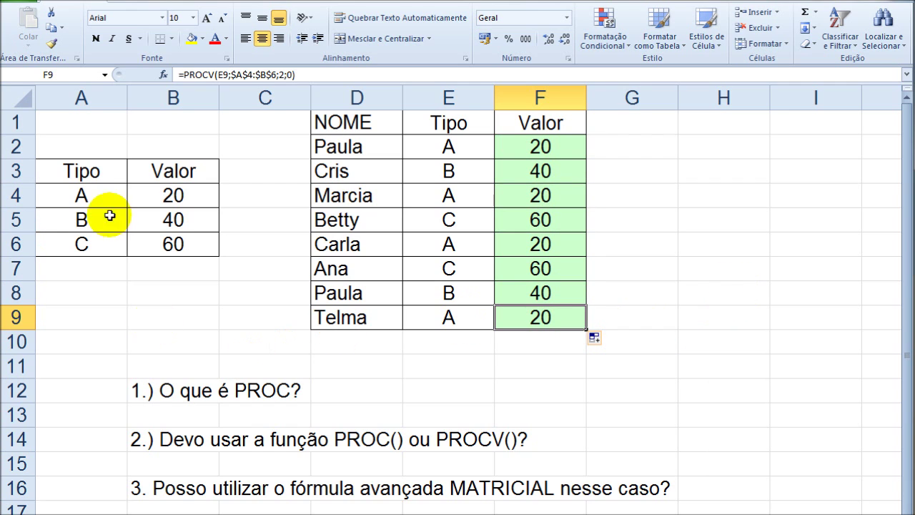
Step: Change the lookup types in A4:A6 to the unsorted order C, A, B to test PROCV
drag(92, 194, 107, 238)
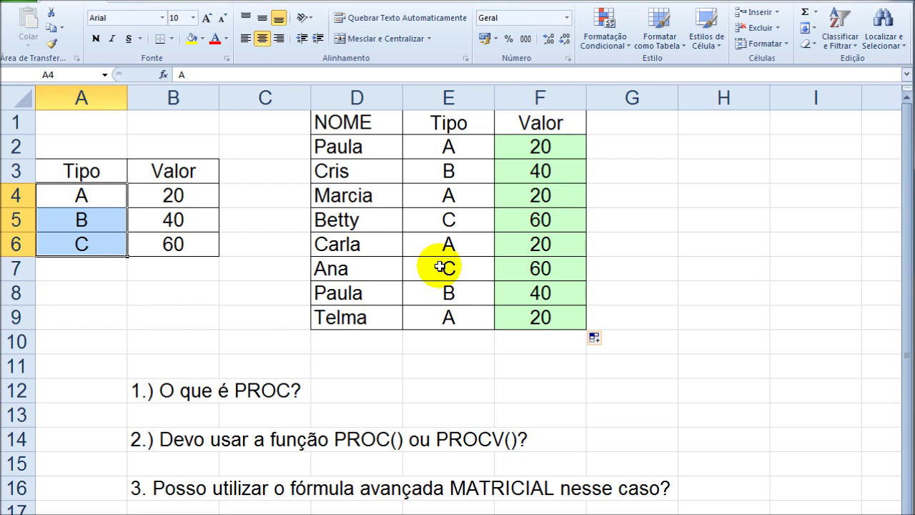
text(C)
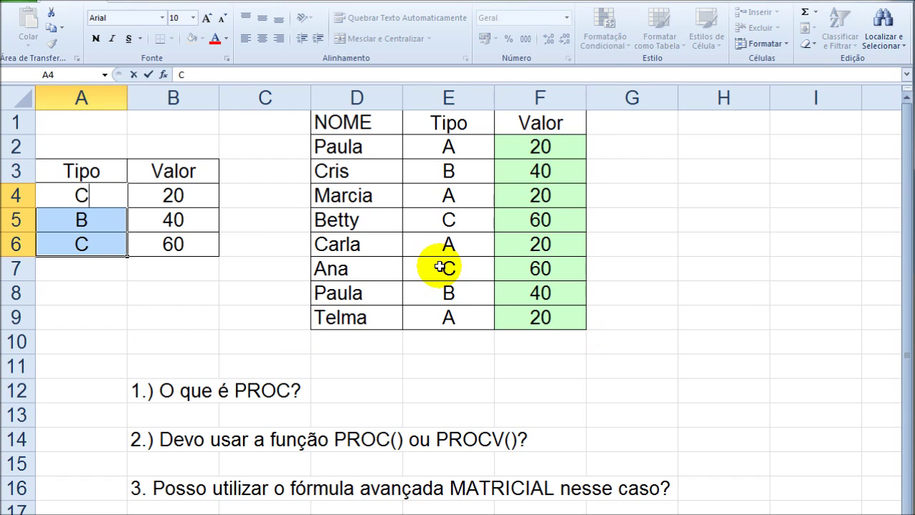
key(Return)
text(A)
key(Return)
text(B)
key(Return)
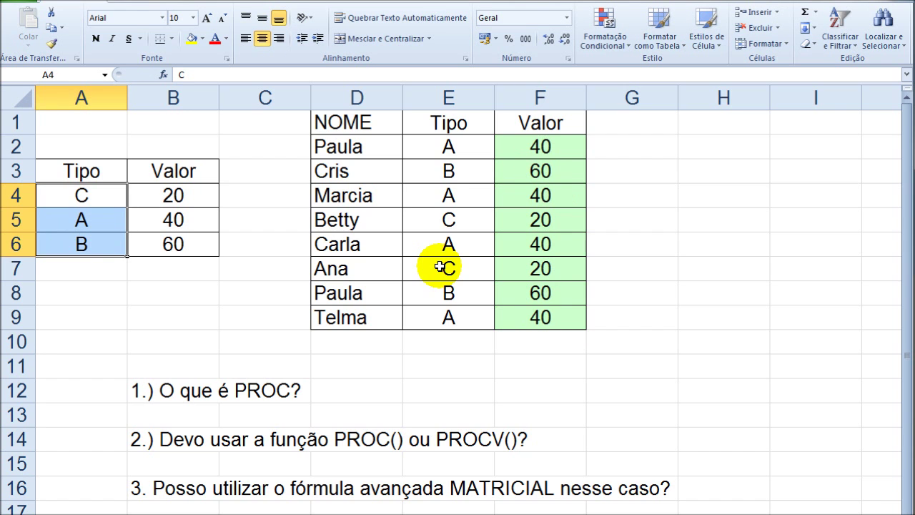
click(451, 141)
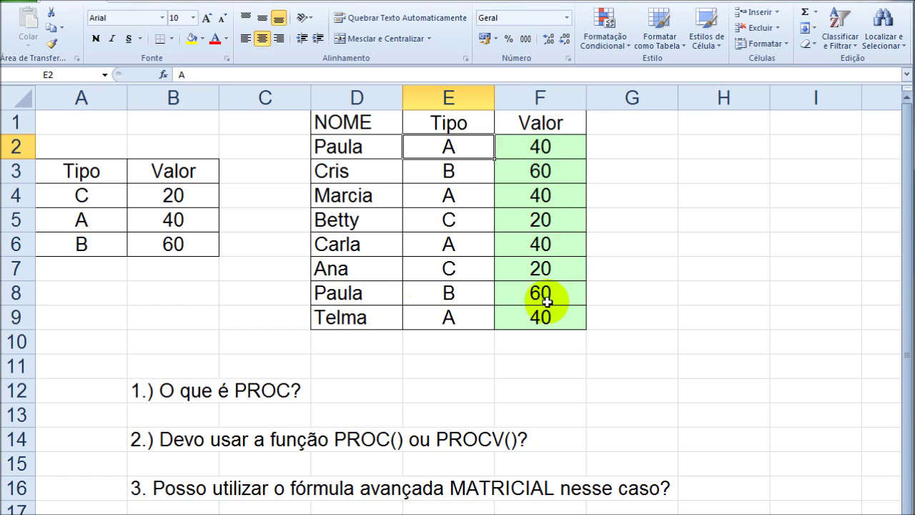
Step: Change the lookup types in A4:A6 to the unsorted order B, C, A
drag(93, 194, 88, 241)
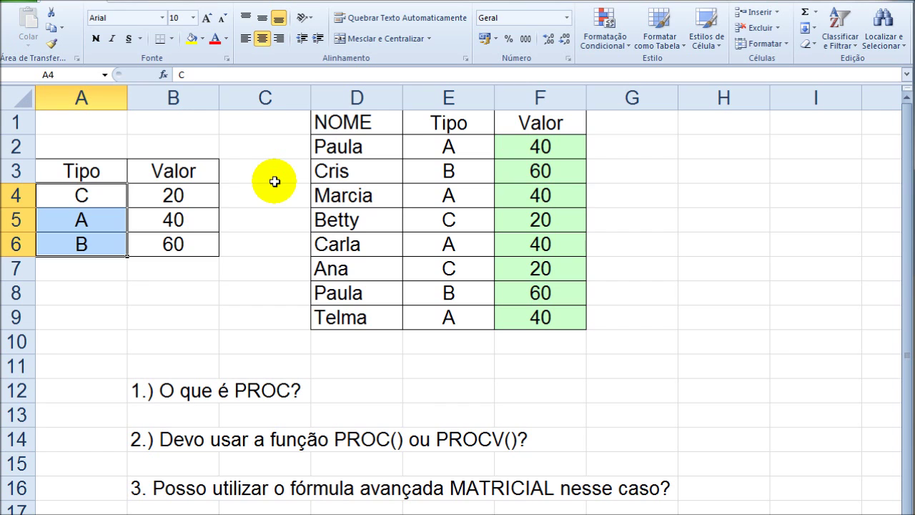
text(B)
key(Return)
text(C)
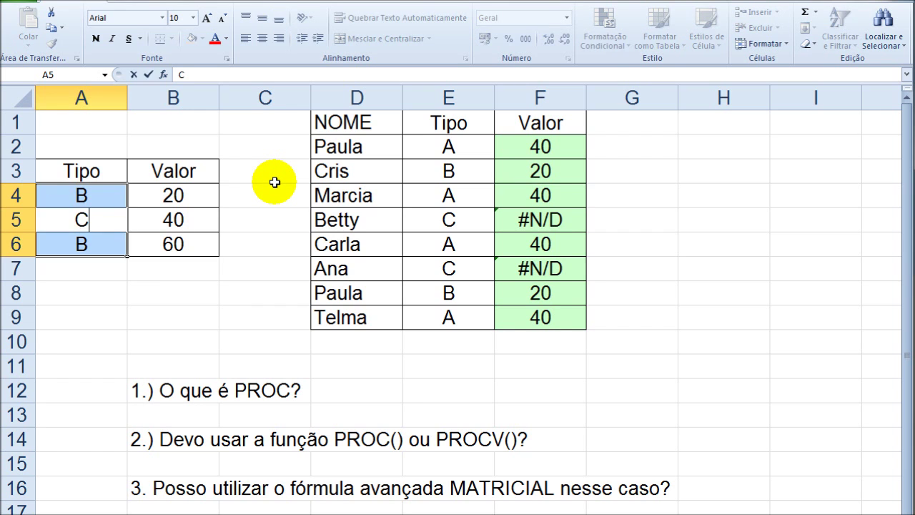
key(Return)
text(A)
key(Return)
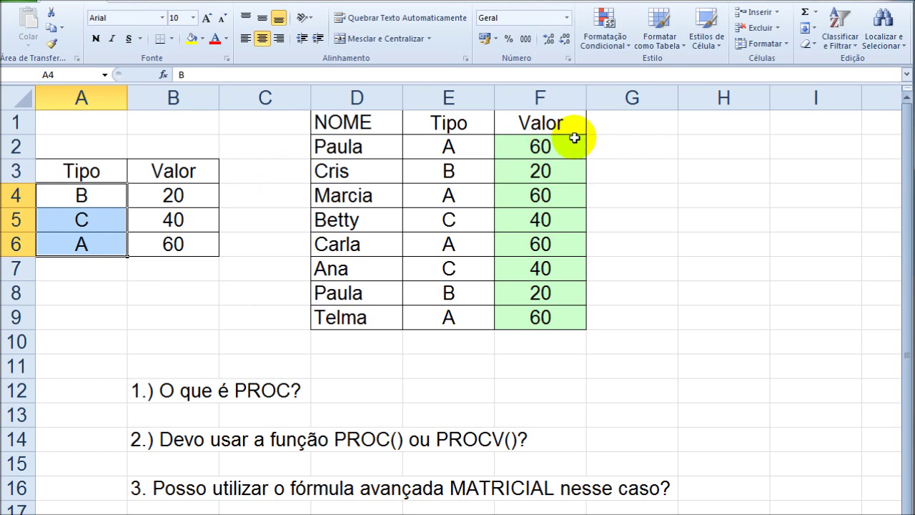
Step: Compare the Valor results in F2 and F5 with the lookup types in A4 and A5
click(552, 147)
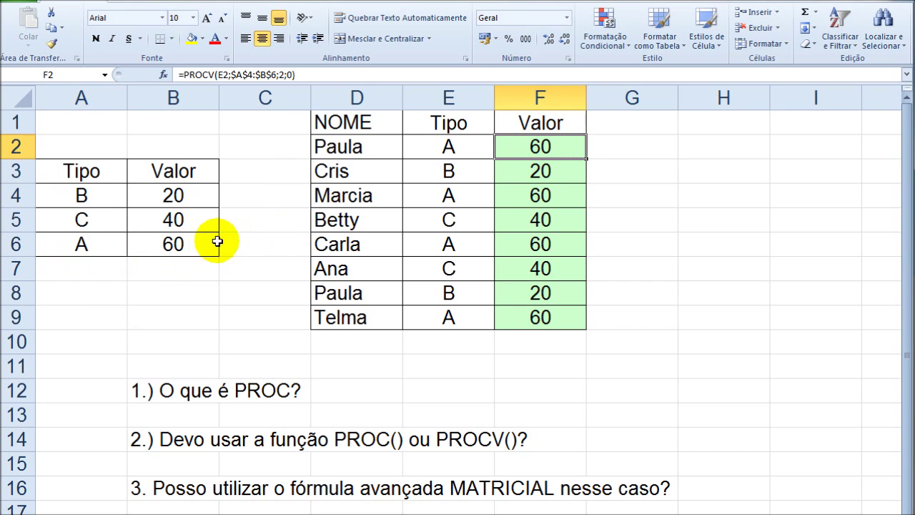
click(89, 220)
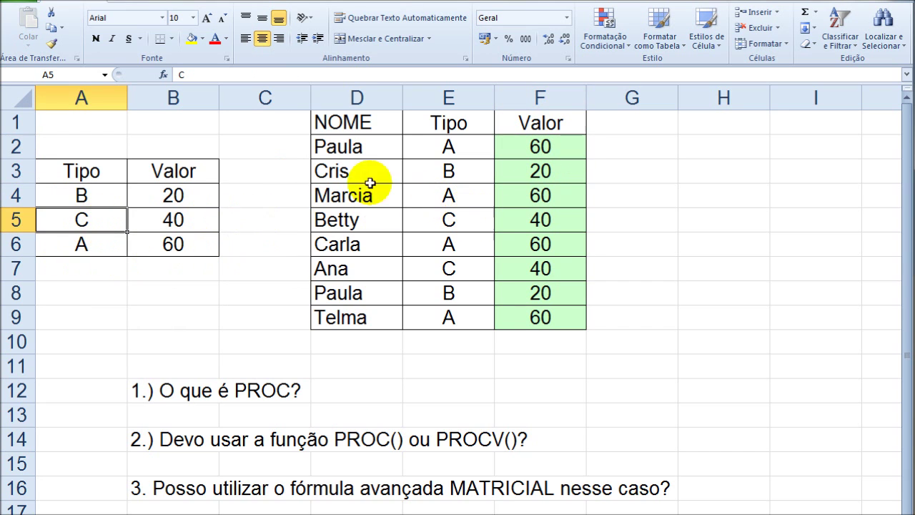
click(82, 192)
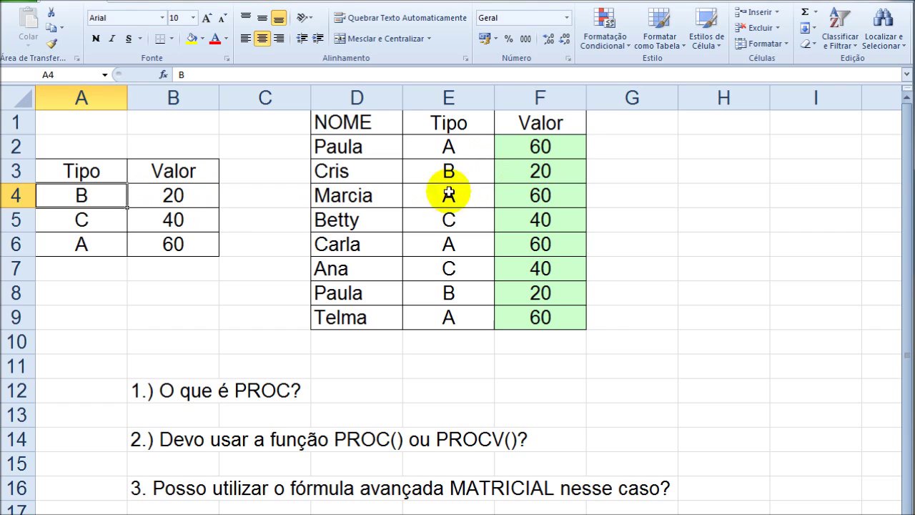
click(504, 217)
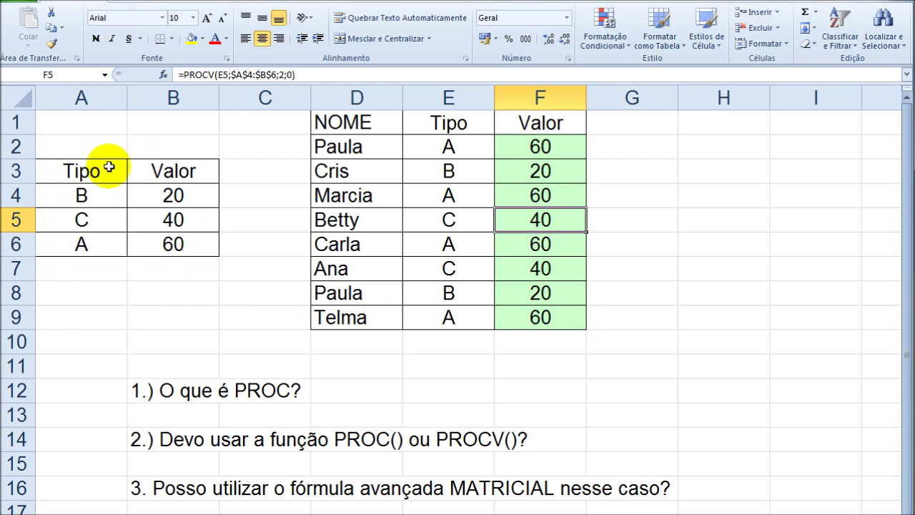
click(77, 264)
click(135, 267)
click(72, 273)
click(71, 294)
click(71, 272)
click(63, 304)
click(66, 320)
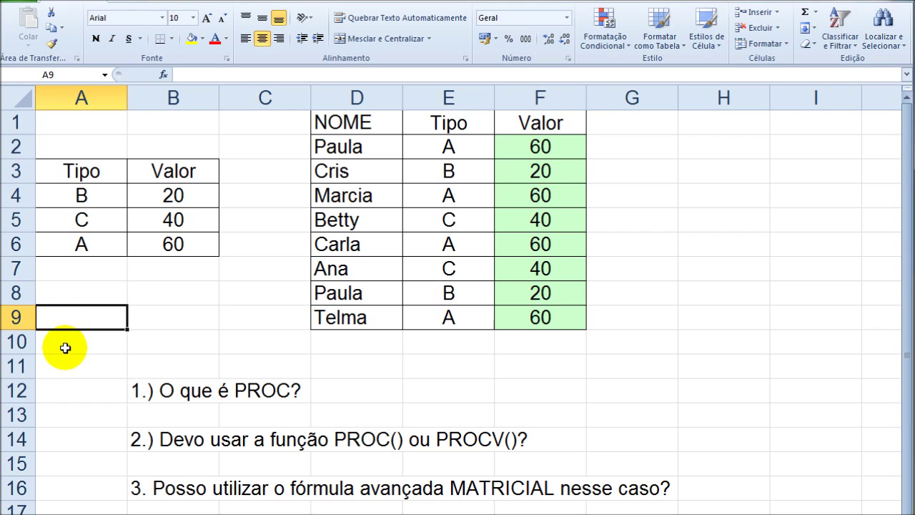
click(67, 348)
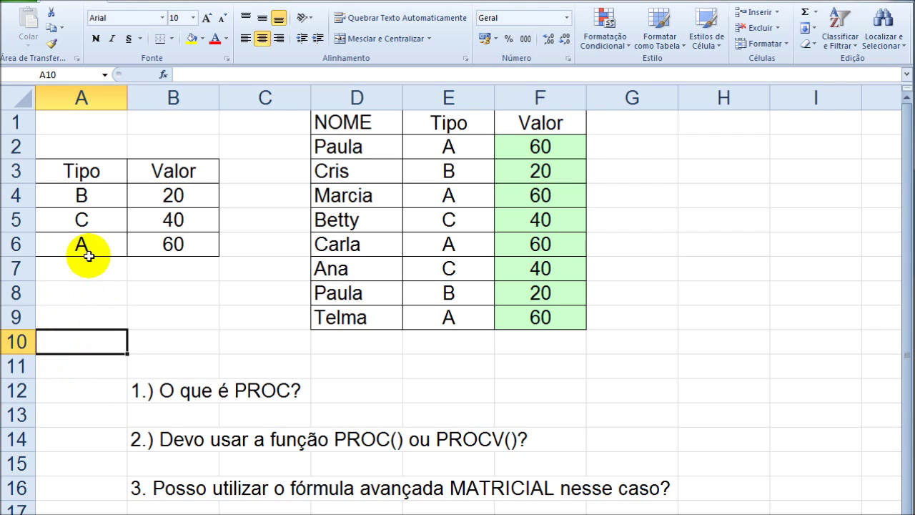